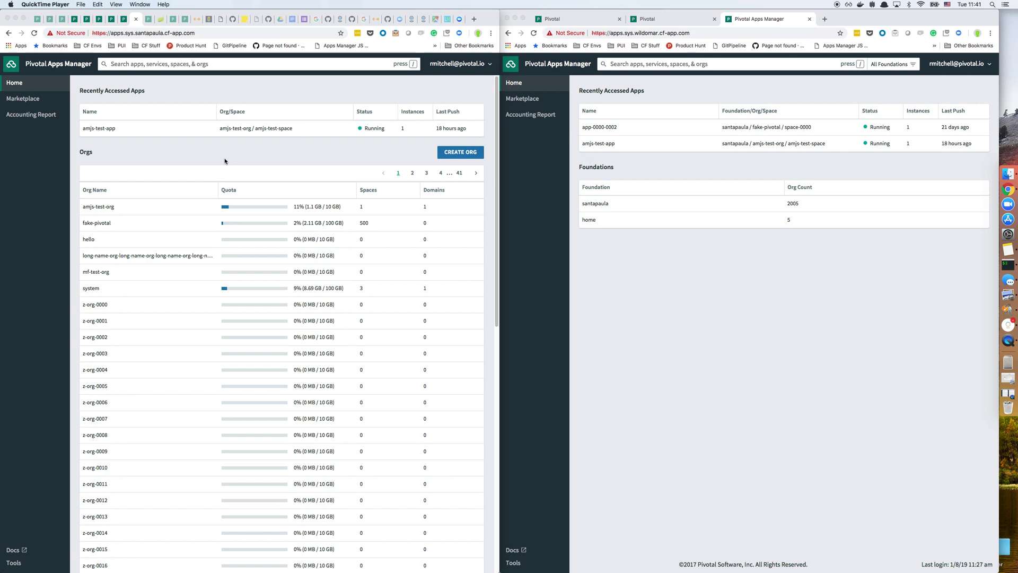
- Switch focus back and forth between the santapaula and multi-foundation windows
click(209, 152)
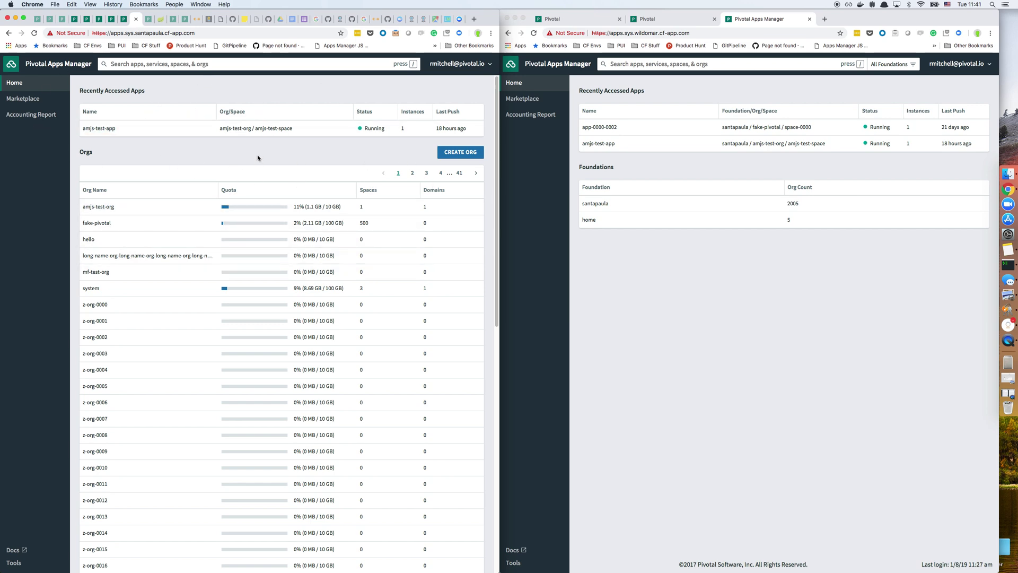
click(698, 280)
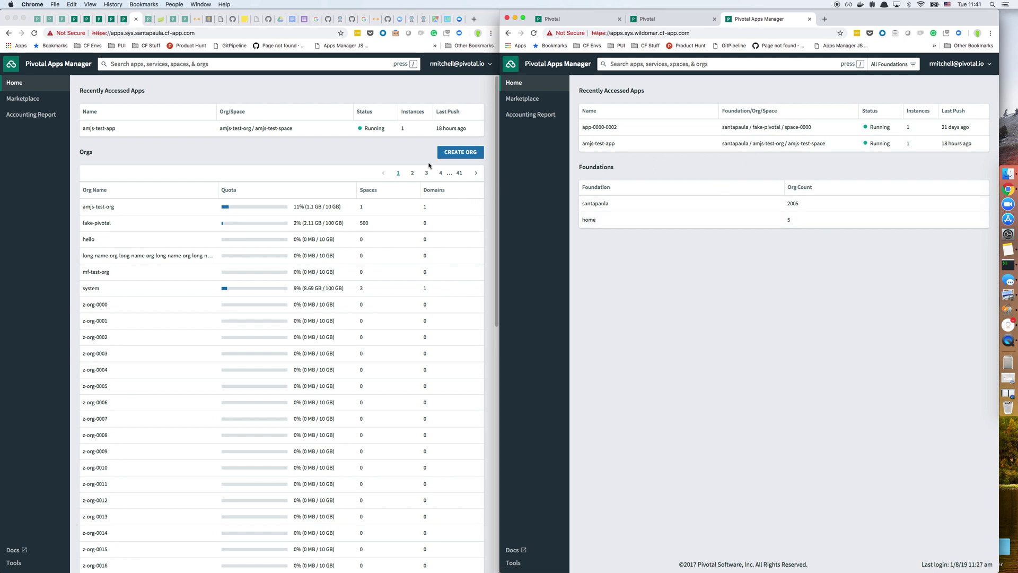
click(366, 155)
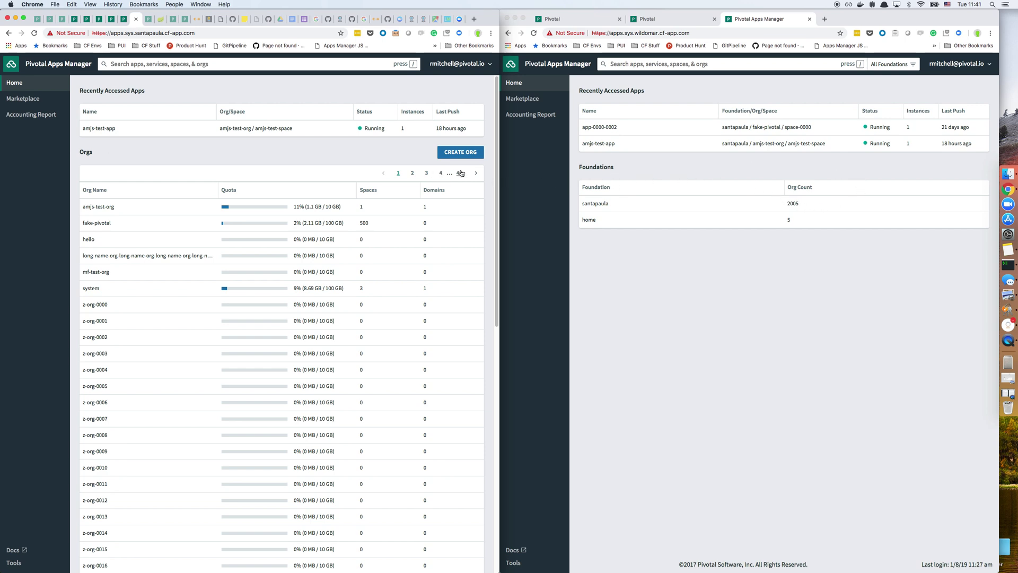
click(698, 263)
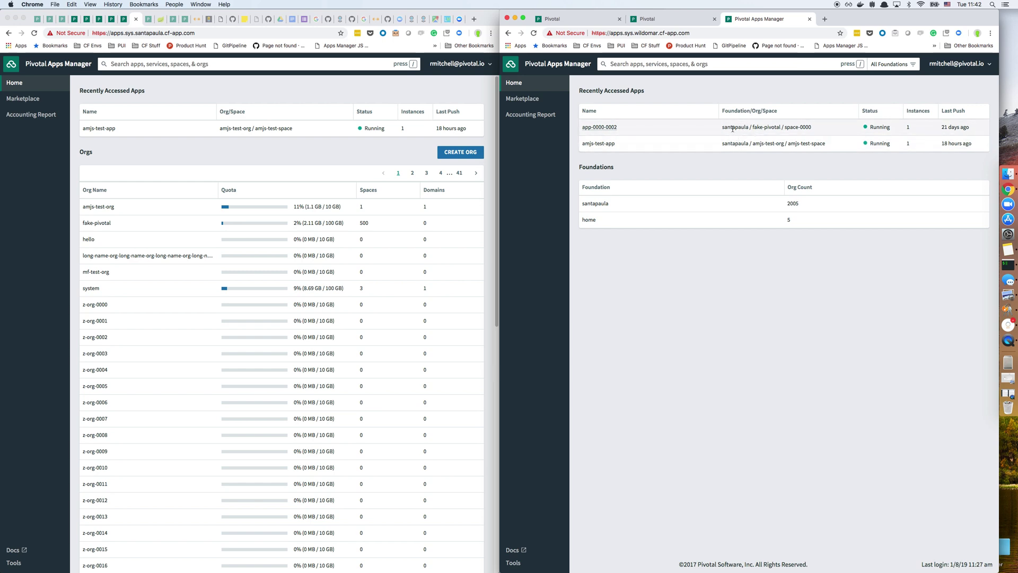
- Check the multi-foundation foundation filter options without changing them
click(901, 66)
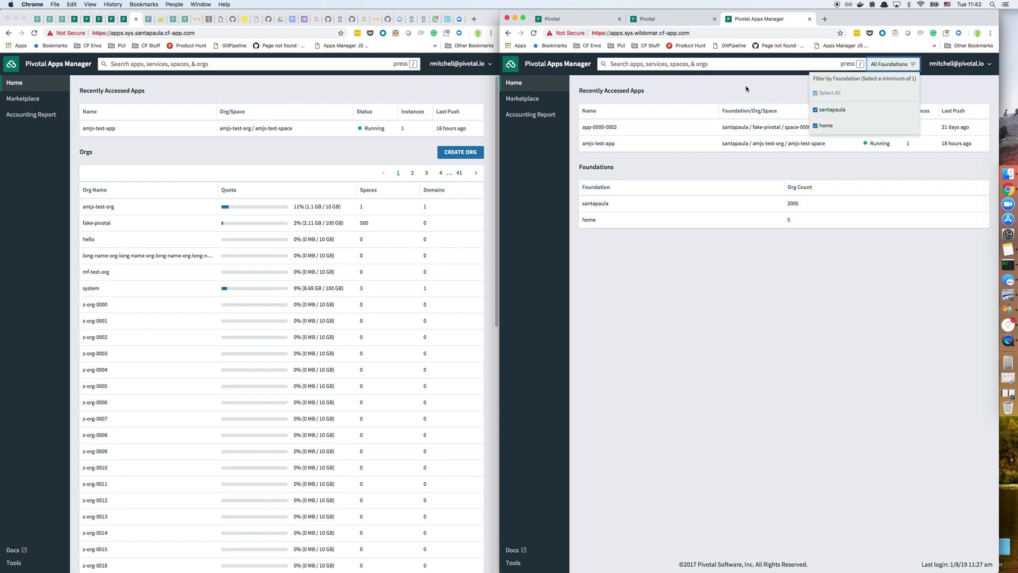
click(682, 91)
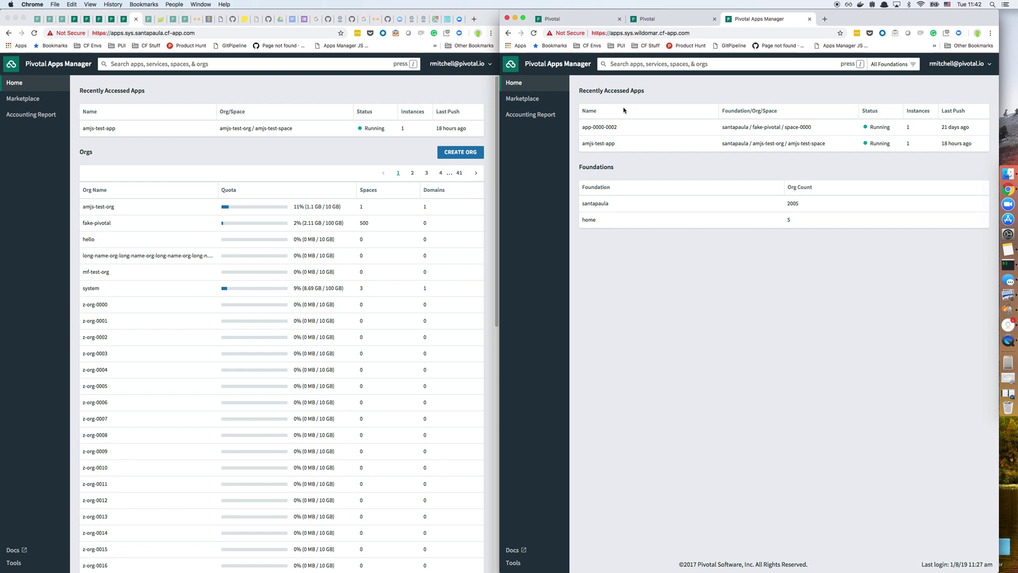
click(168, 162)
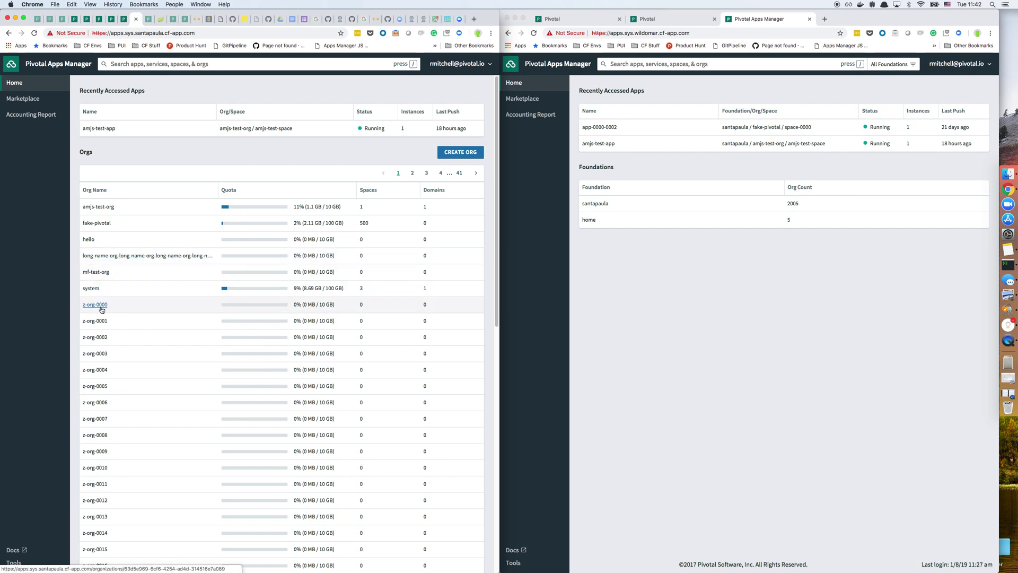
- Search santapaula for 'd', dismiss the certificate warning and open the blocked search-server pop-up
click(155, 63)
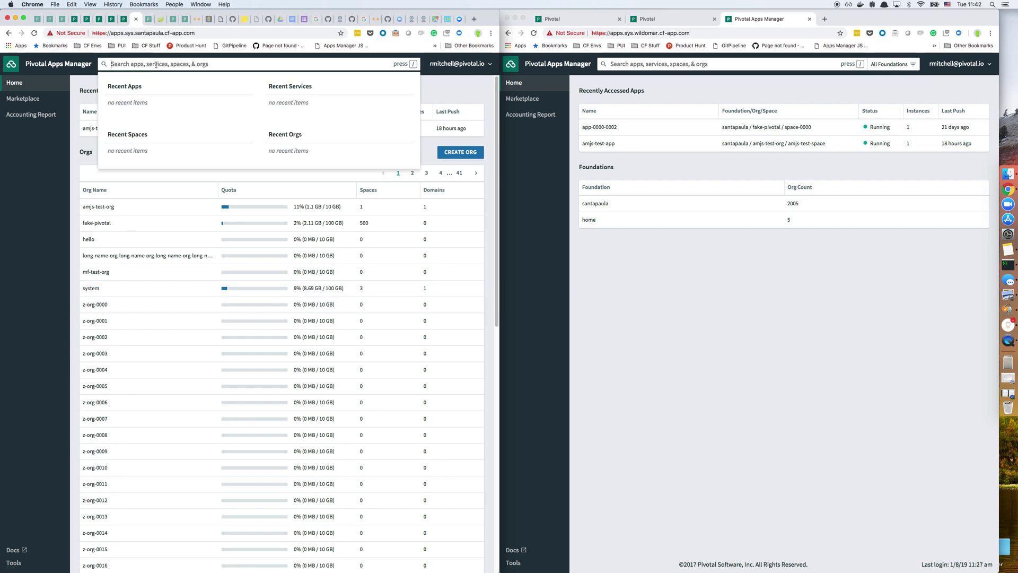
text(d)
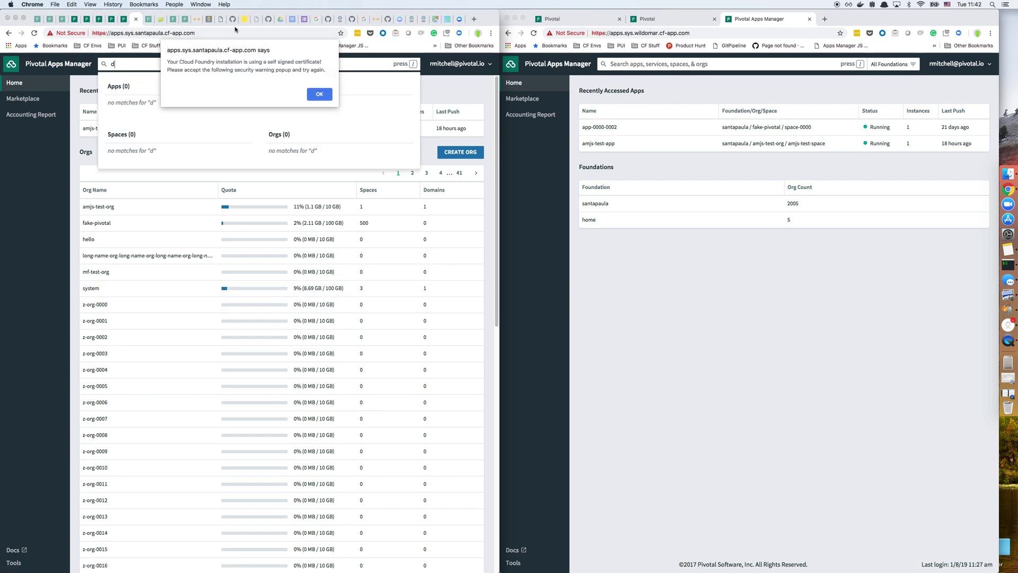
click(319, 94)
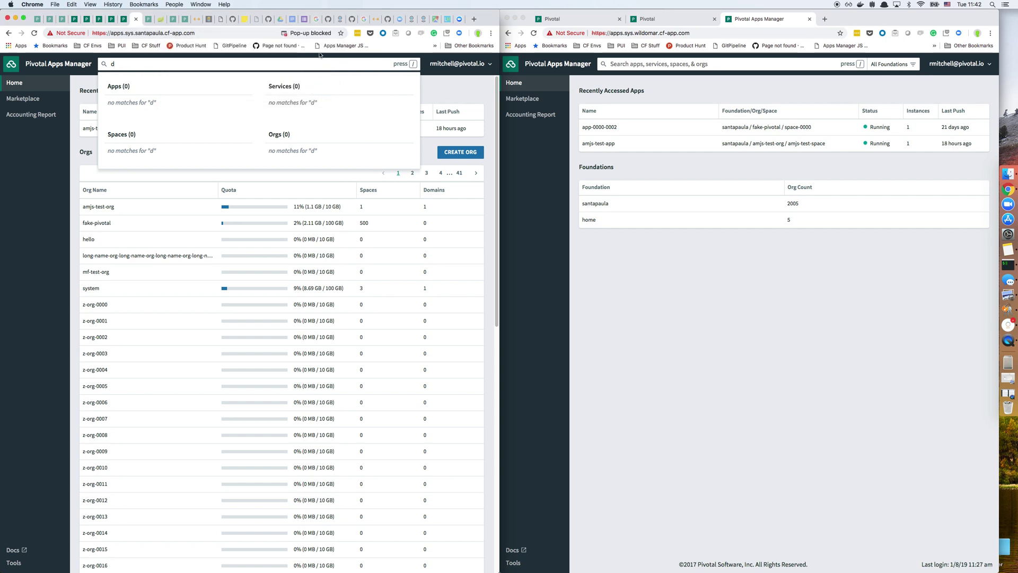
click(313, 32)
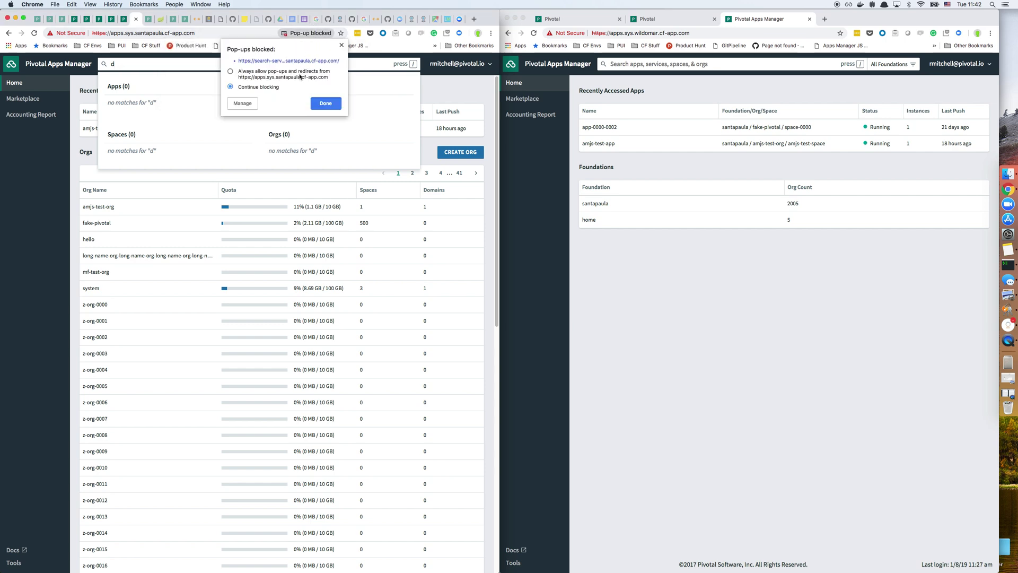
click(264, 62)
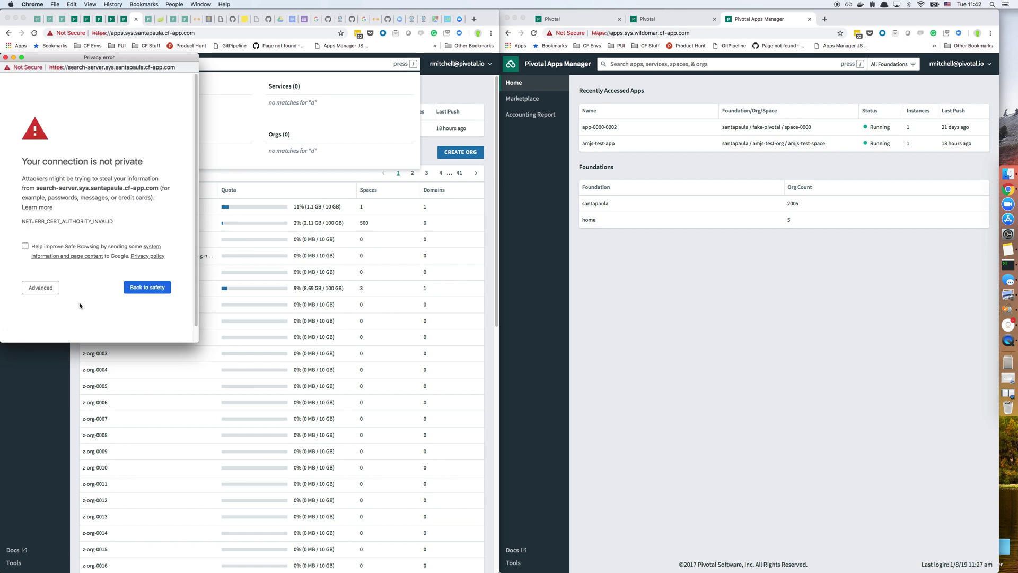
- Proceed past the warning to the untrusted search server, then close that pop-up
click(40, 287)
scroll(74, 328, down, 3)
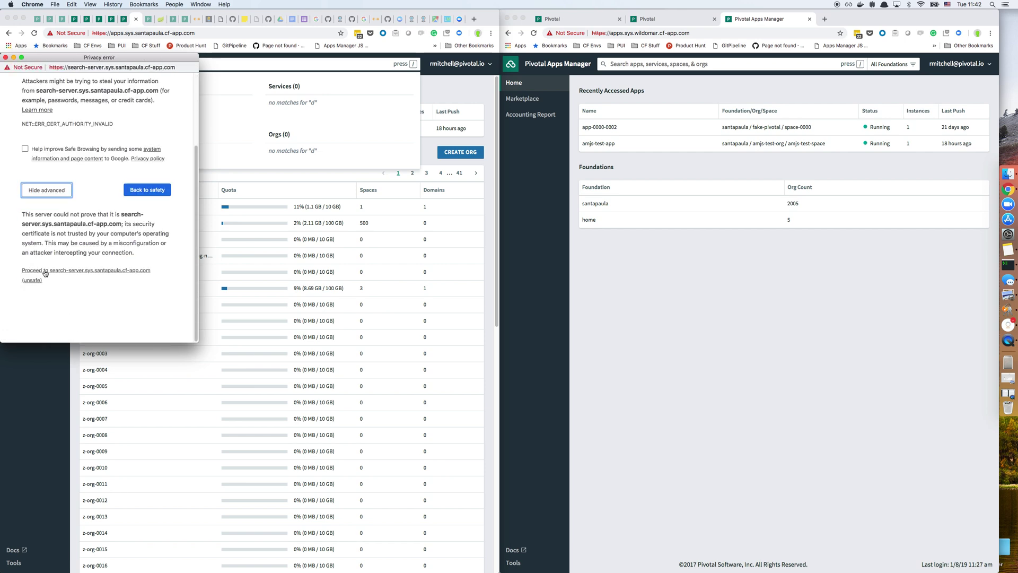
click(88, 270)
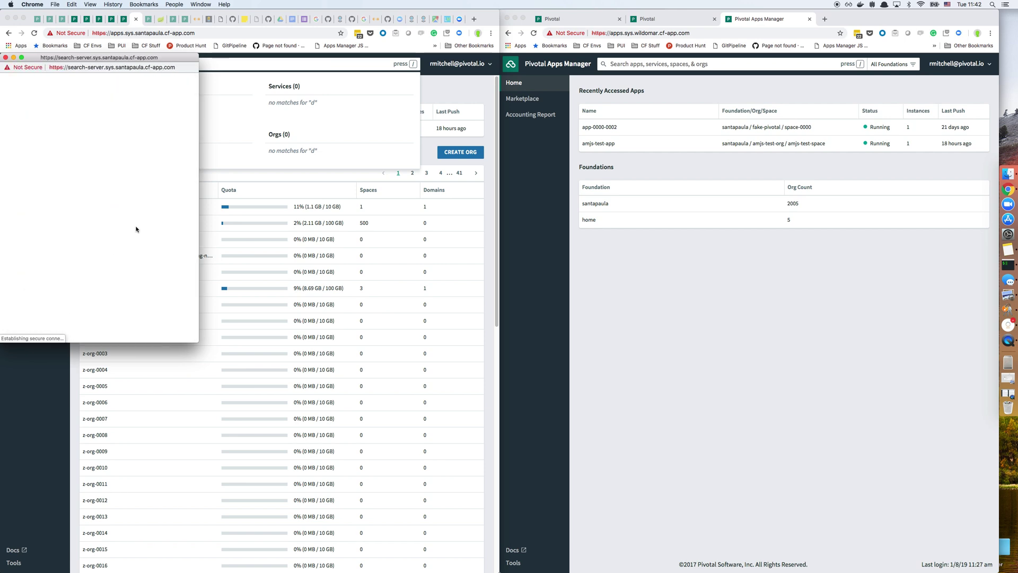
click(6, 57)
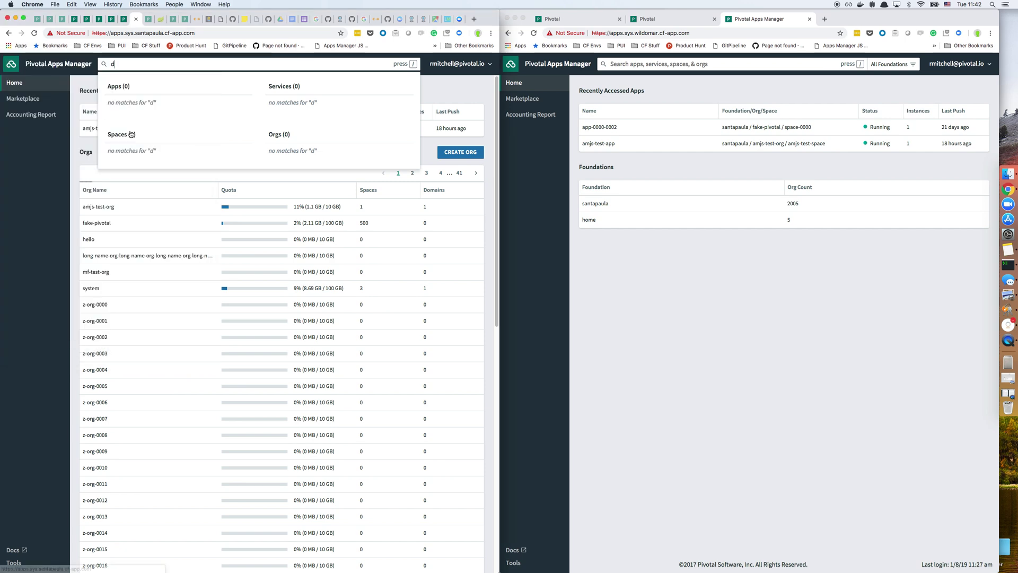
- Clear the 'd' search term and close the search suggestions
click(452, 94)
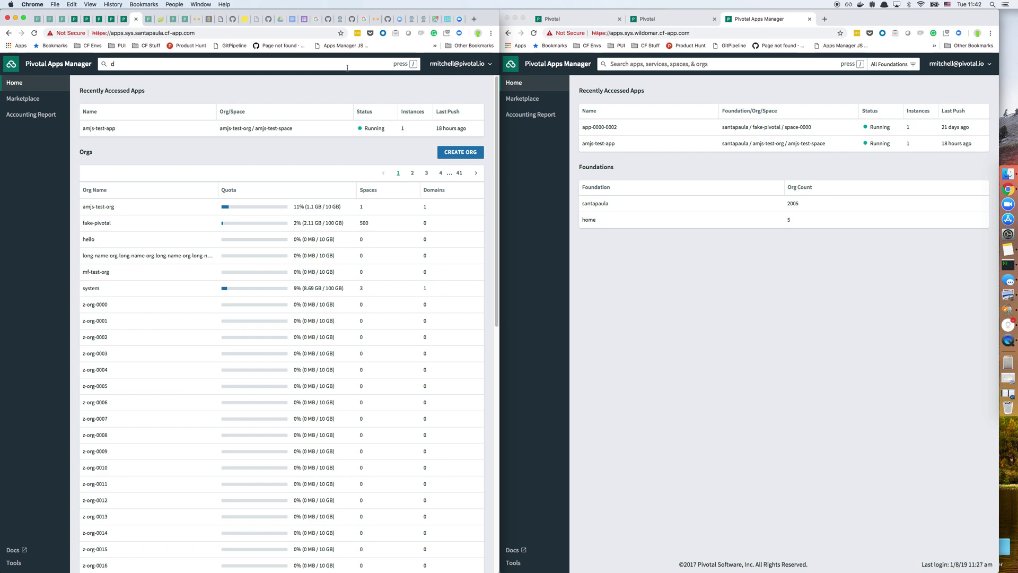
click(151, 67)
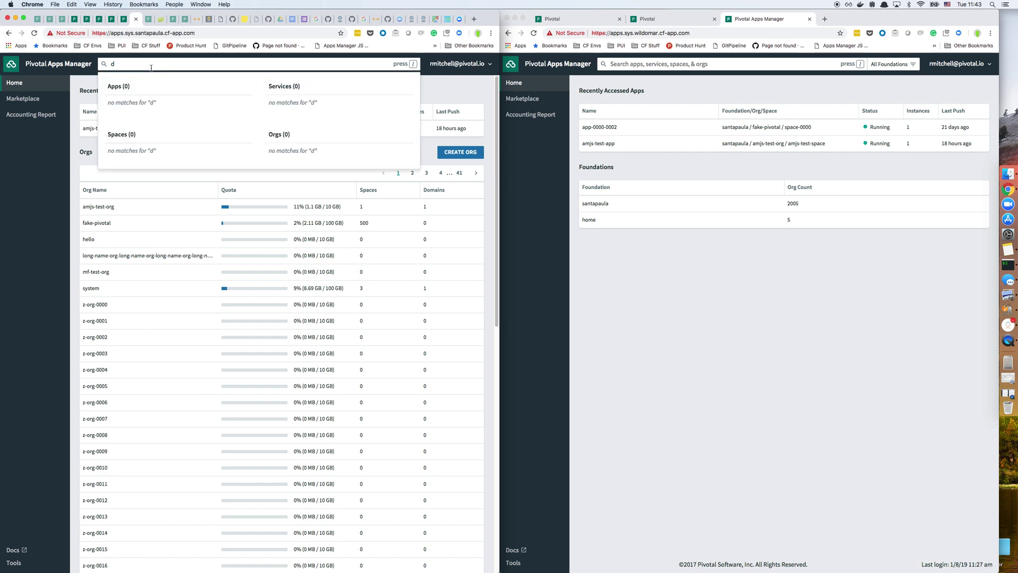
key(BackSpace)
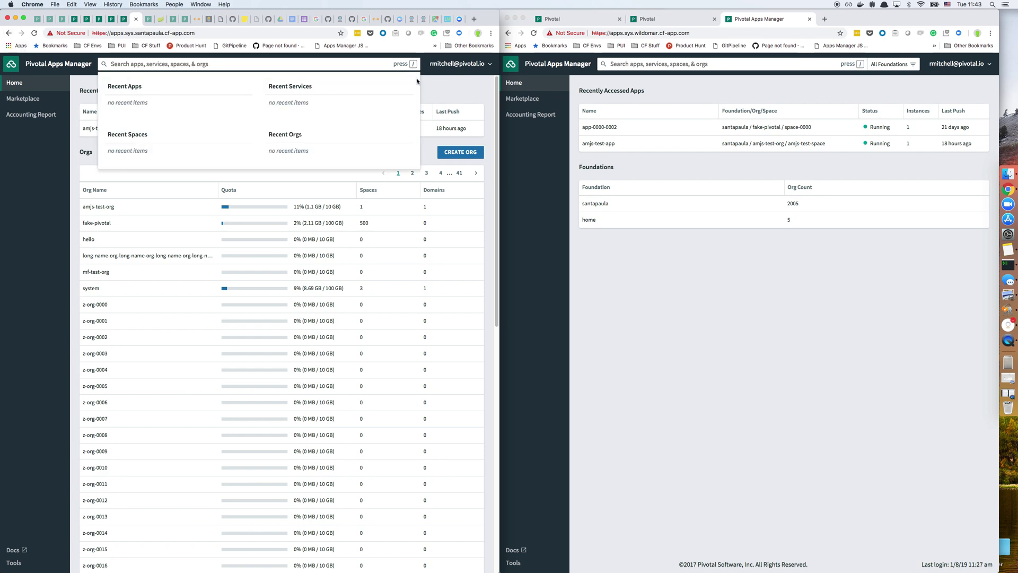
click(439, 84)
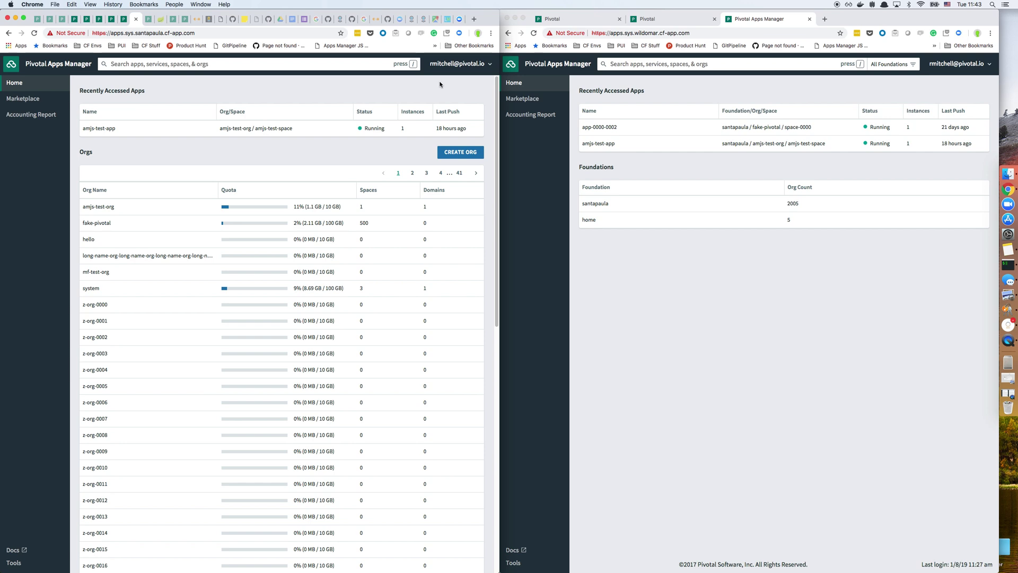
- Search santapaula for 'app-00' and open the app-0000-0001 overview from the Apps results
key(slash)
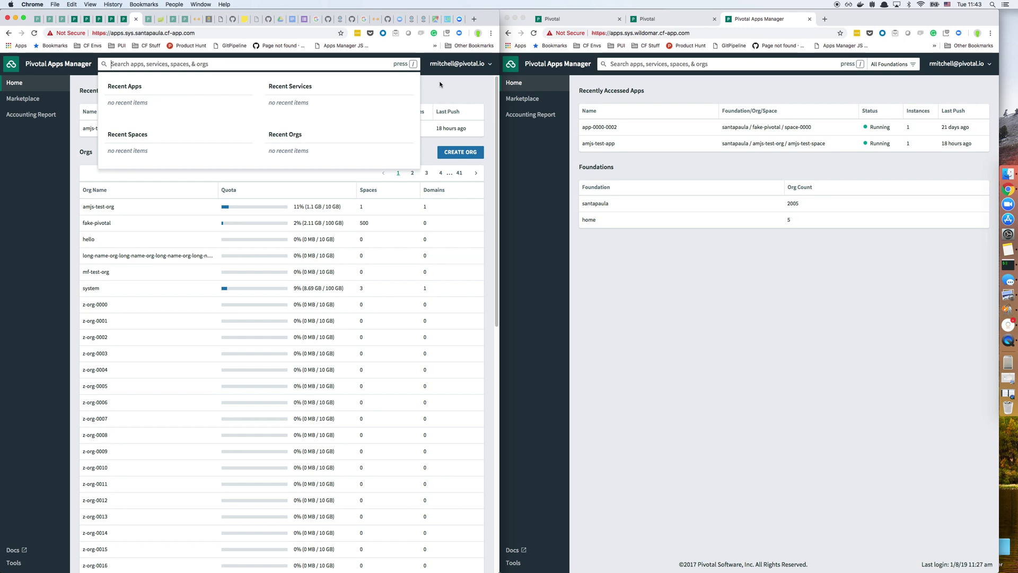
text(app)
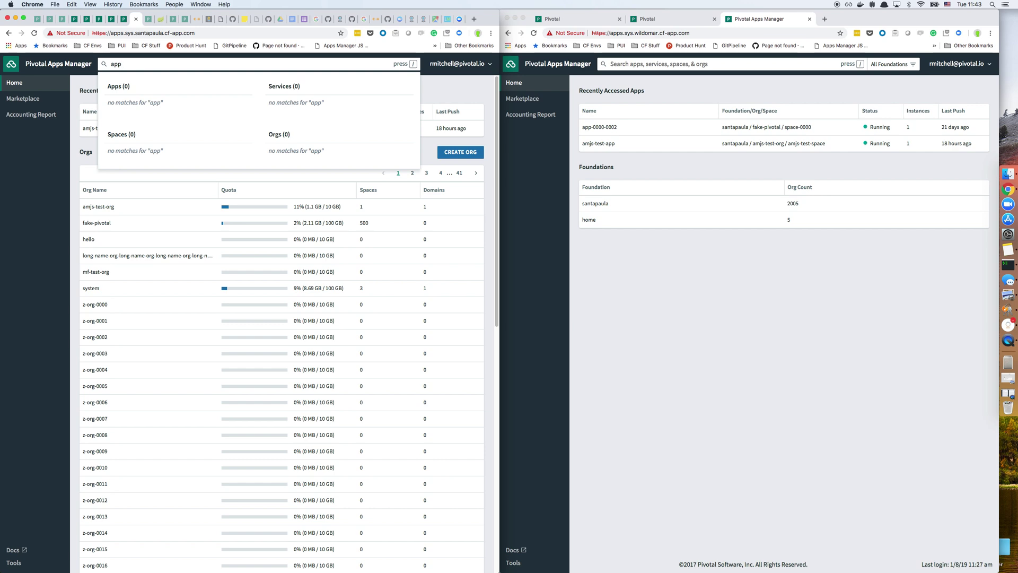
key(BackSpace)
key(BackSpace)
key(BackSpace)
click(448, 75)
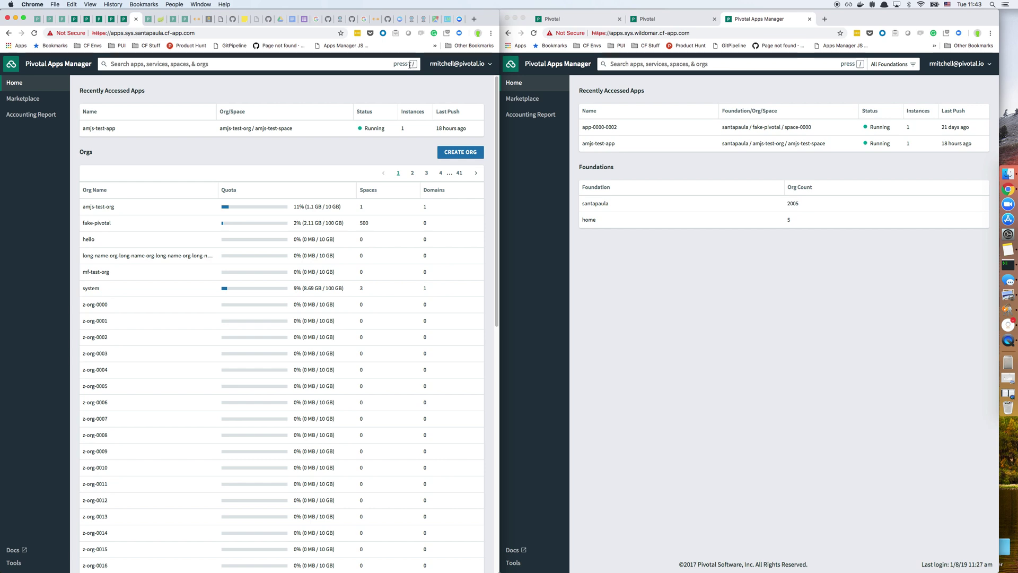
key(slash)
text(app)
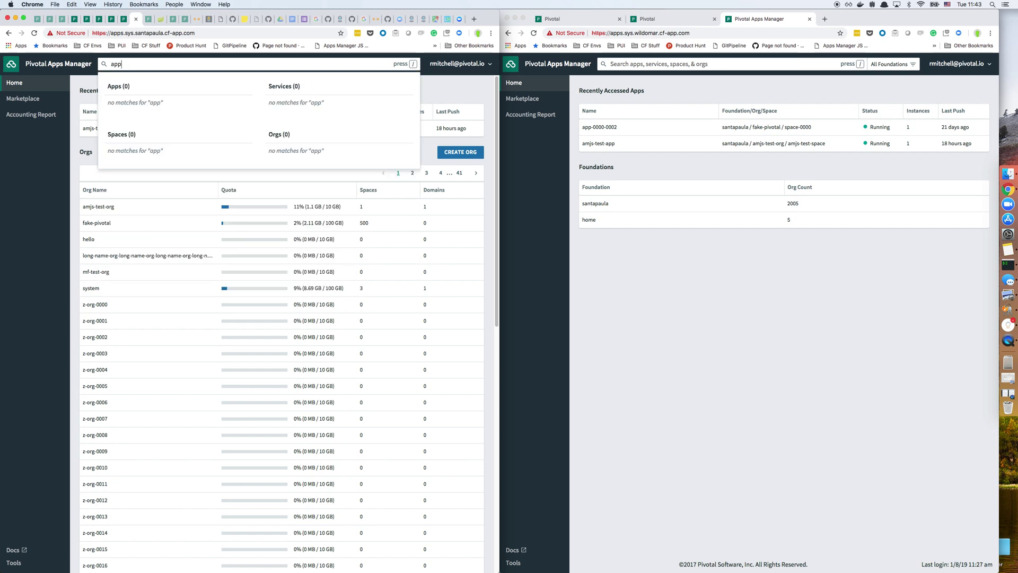
text(-)
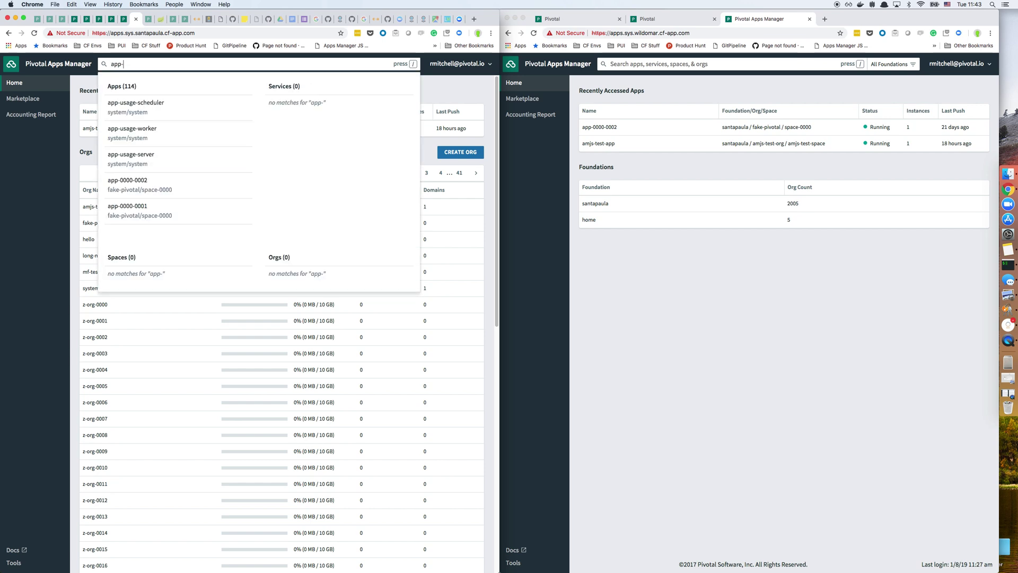
text(00)
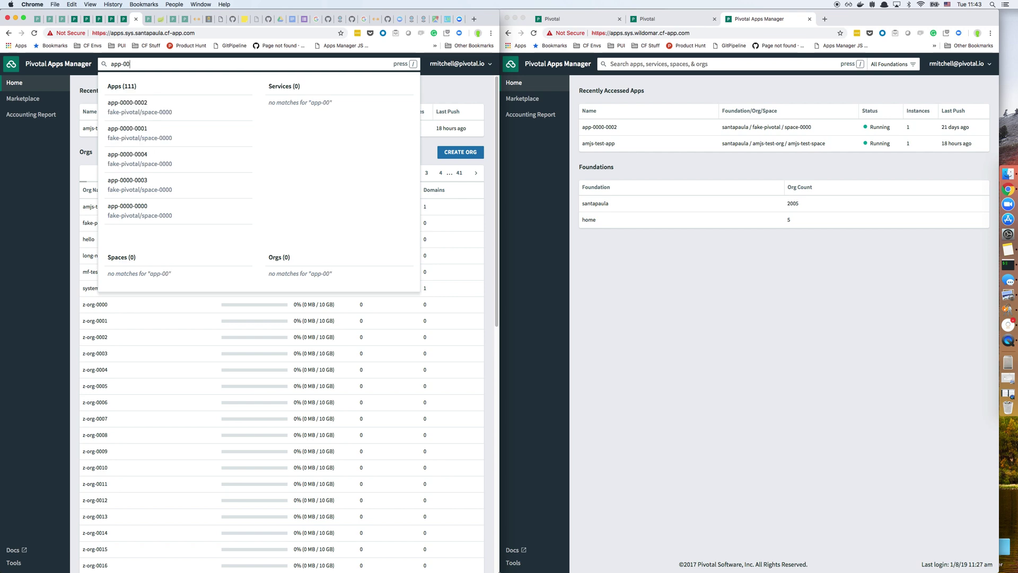
click(181, 132)
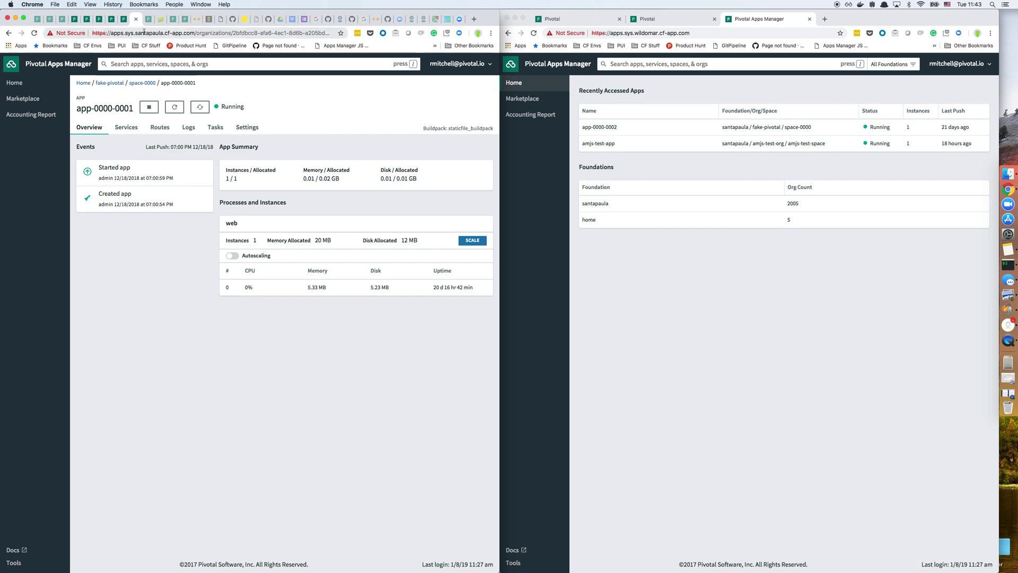
- In the multi-foundation window, search 'app-000' and open app-0000-0001 under santapaula/fake-pivotal
click(667, 241)
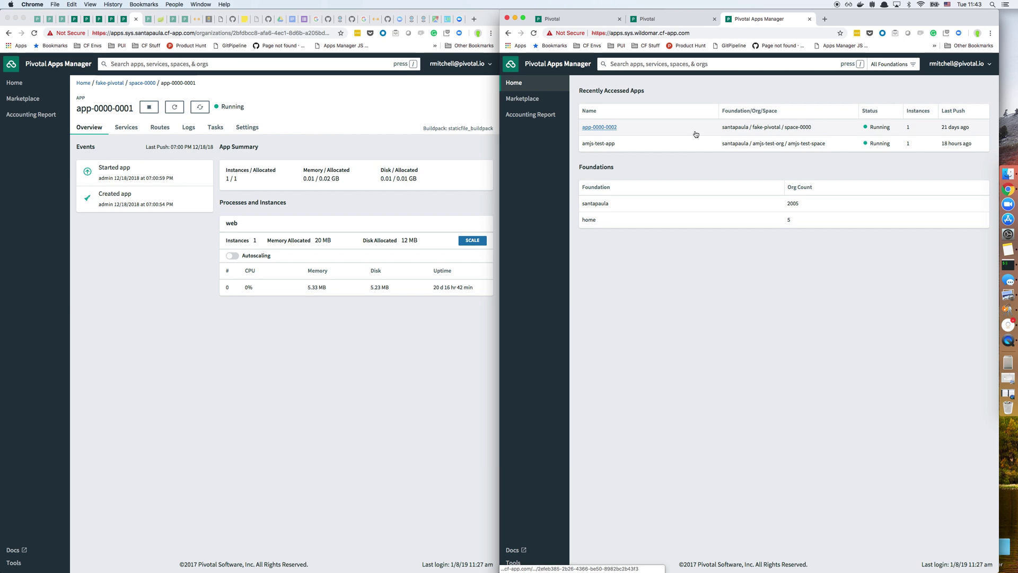
key(slash)
text(a)
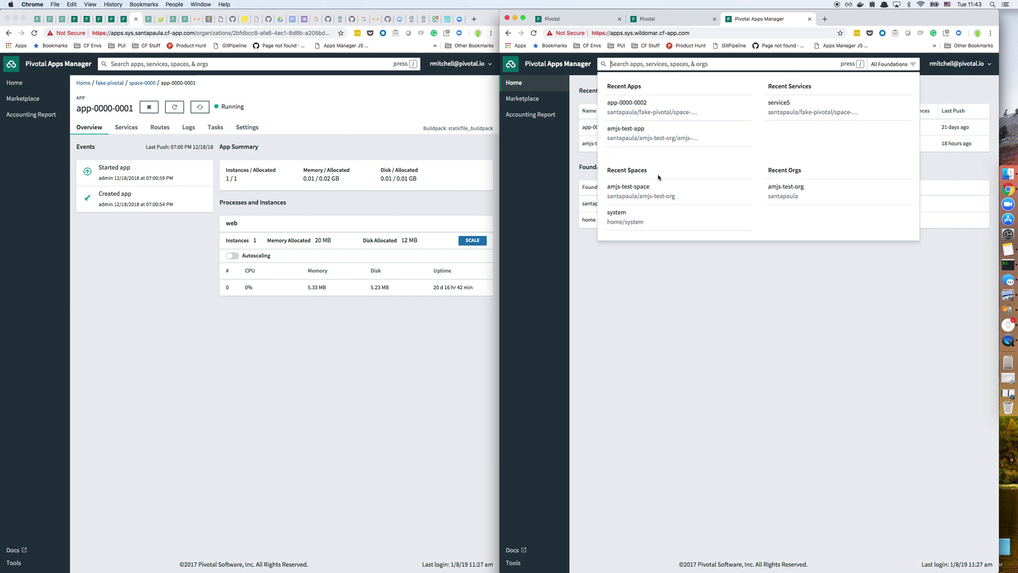
text(pp-)
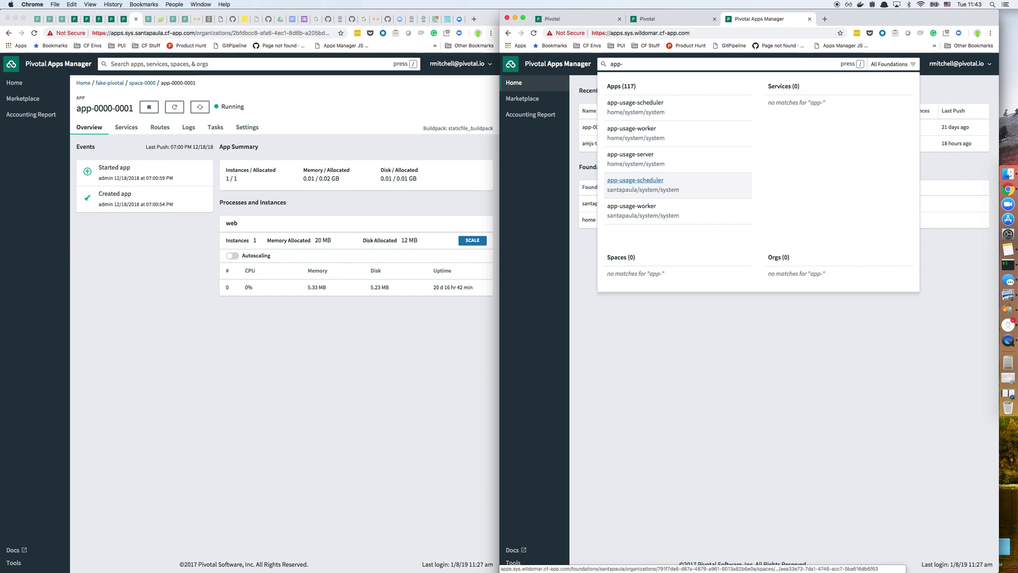
text(000)
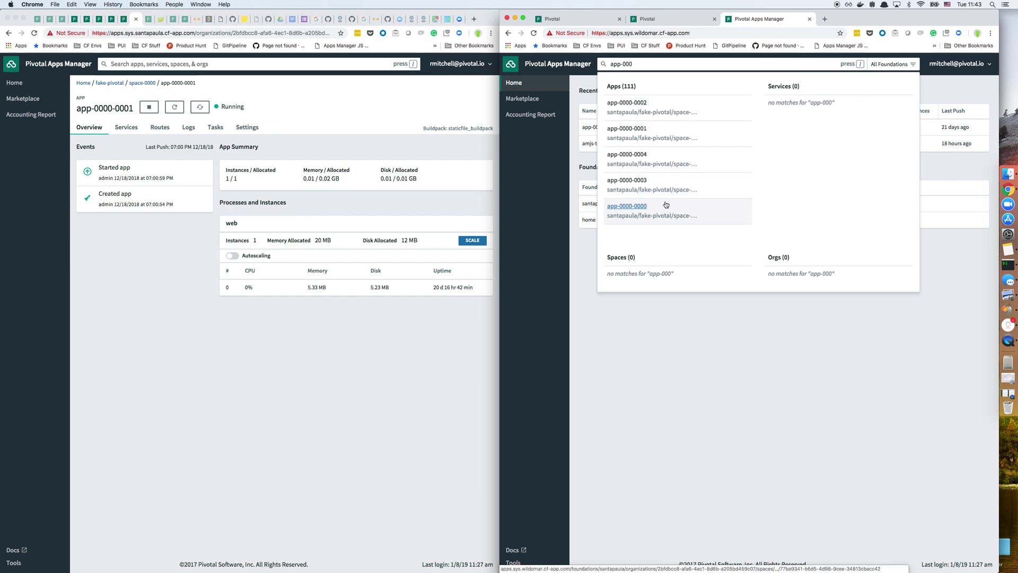
click(636, 141)
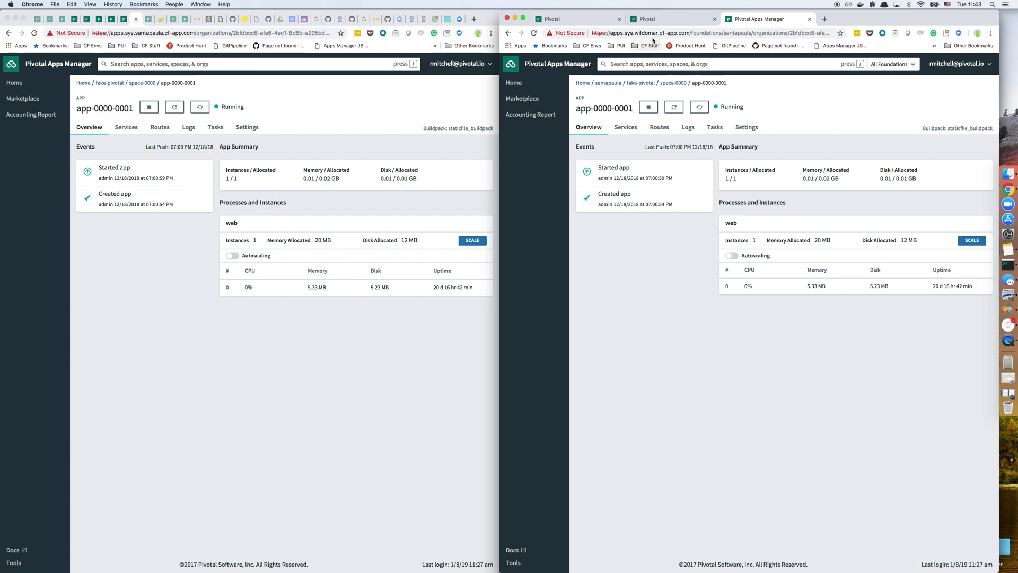
- Change app-0000-0001's web process instances from 1 to 2 and apply
click(972, 242)
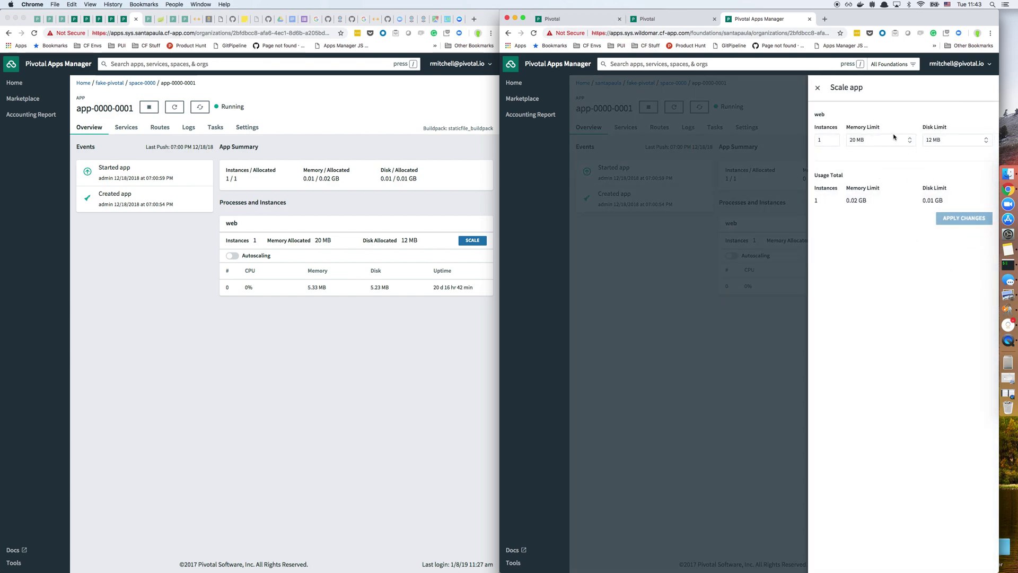
click(830, 140)
key(BackSpace)
text(2)
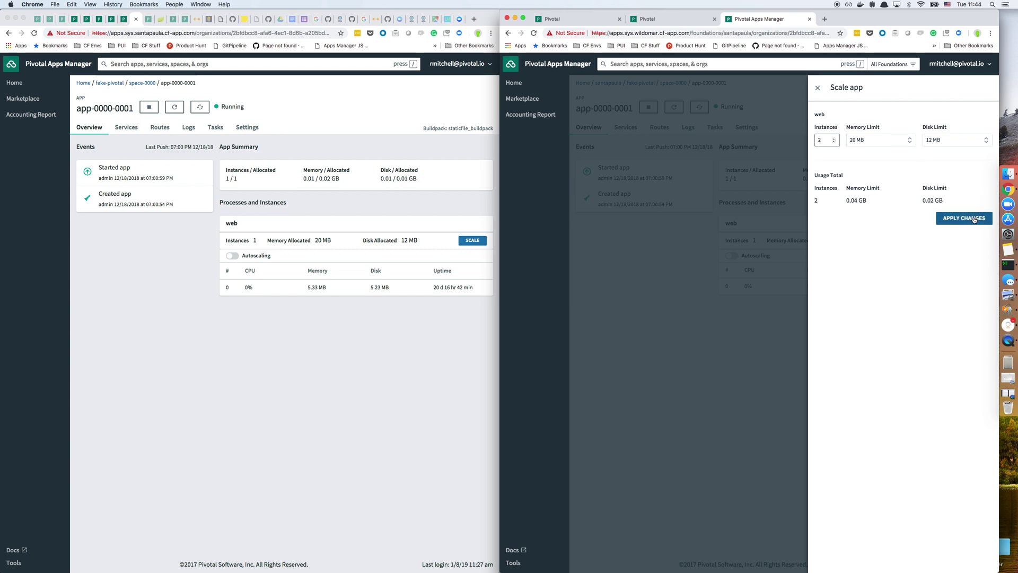
click(972, 222)
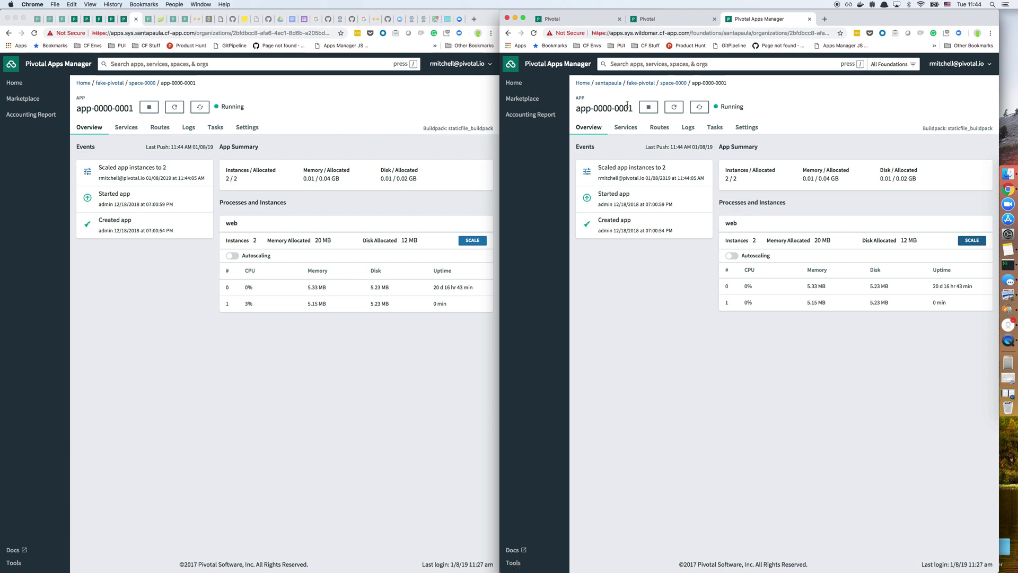
- Go from the app's Services and Overview tabs back to the multi-foundation Home page
click(625, 129)
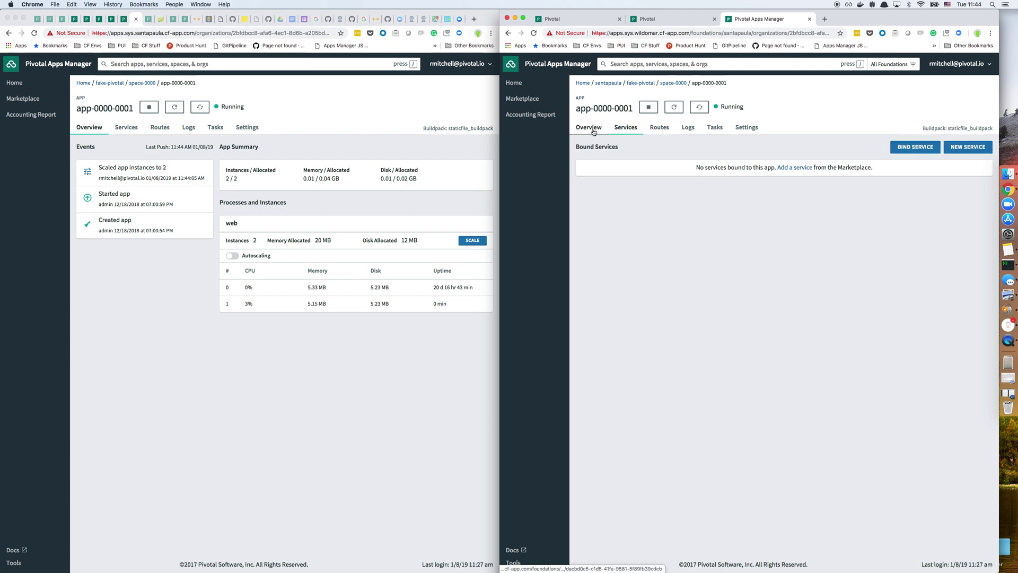
click(593, 131)
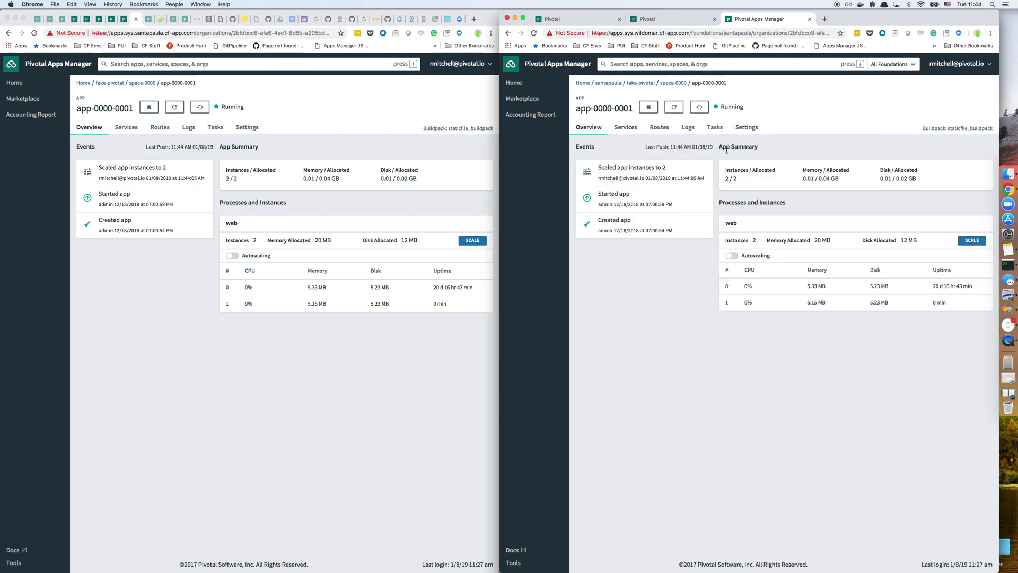
click(582, 83)
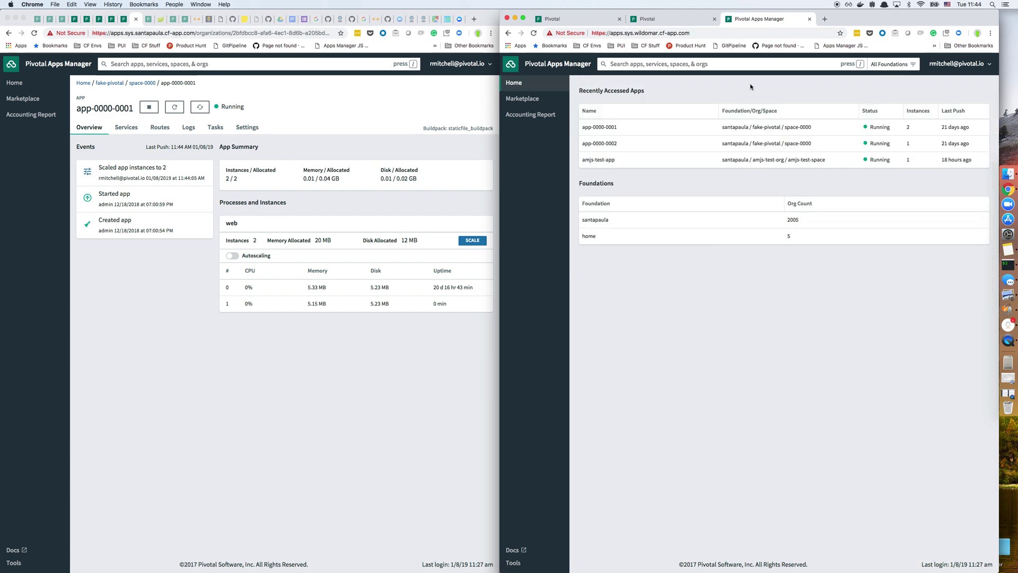